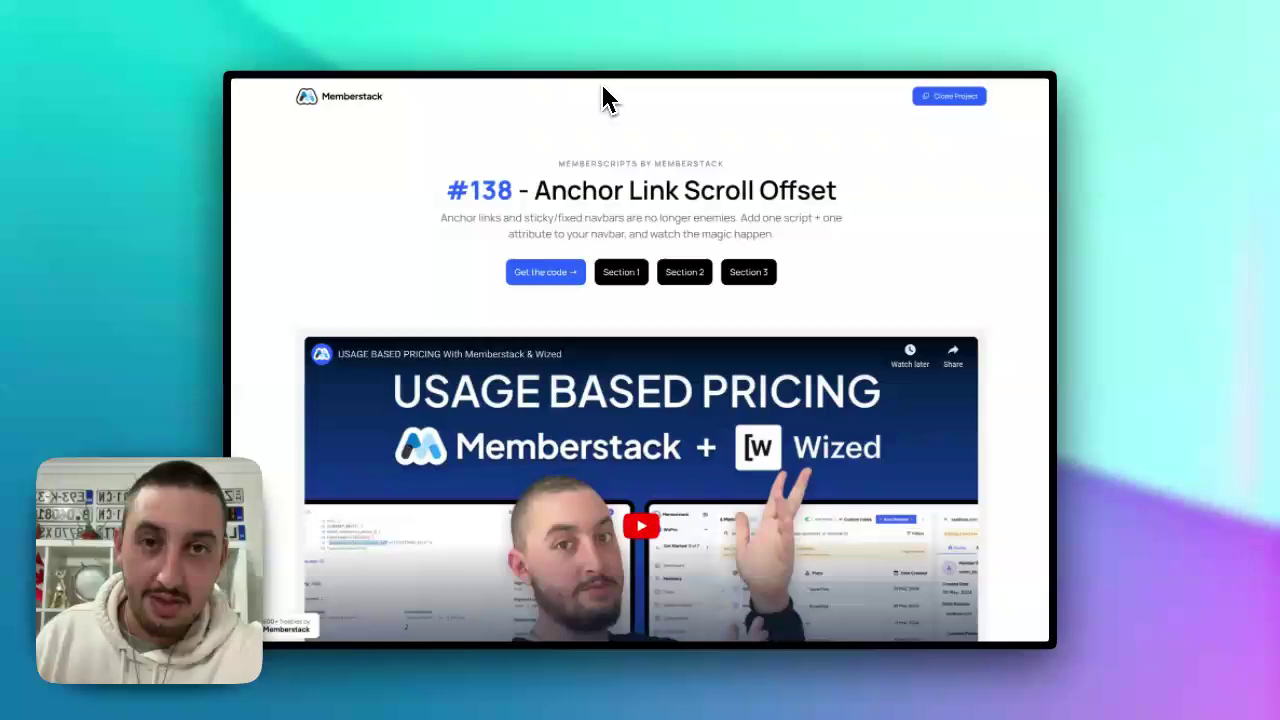
Scroll through the live demo page, then jump to Section 1 with its anchor button
scroll(593, 130, "down", 1)
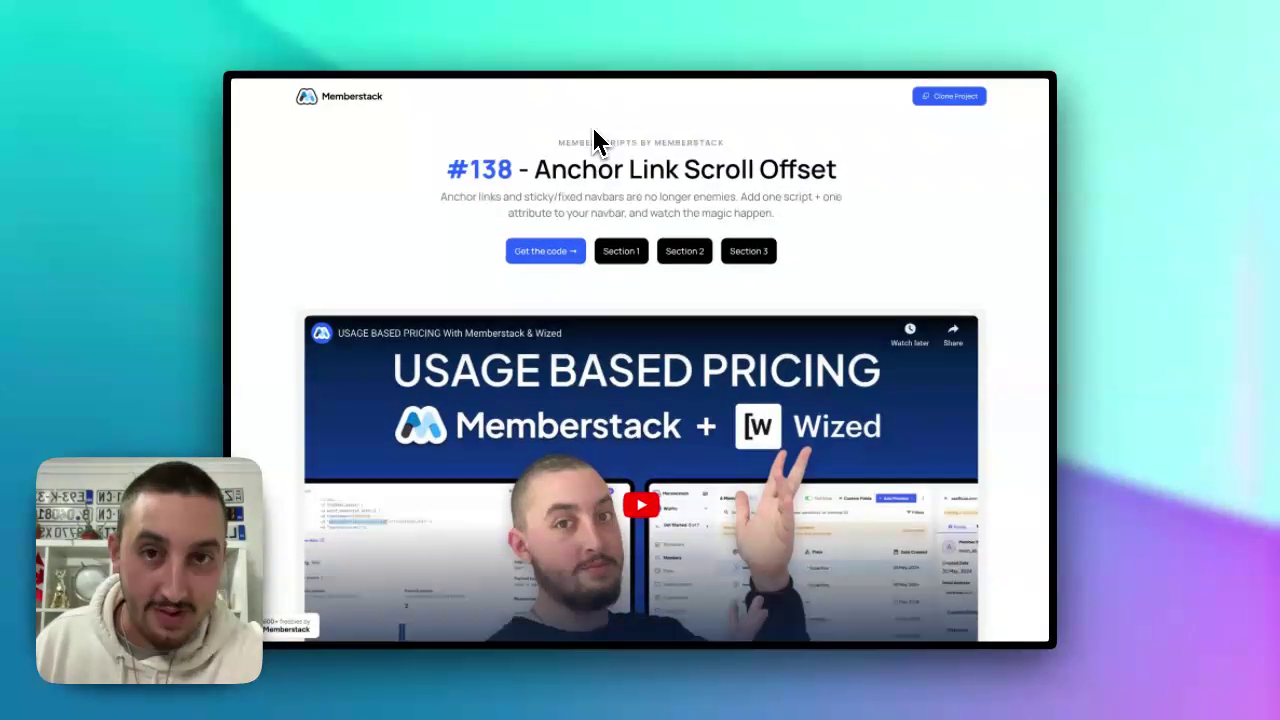
scroll(594, 138, "down", 1)
scroll(594, 138, "up", 1)
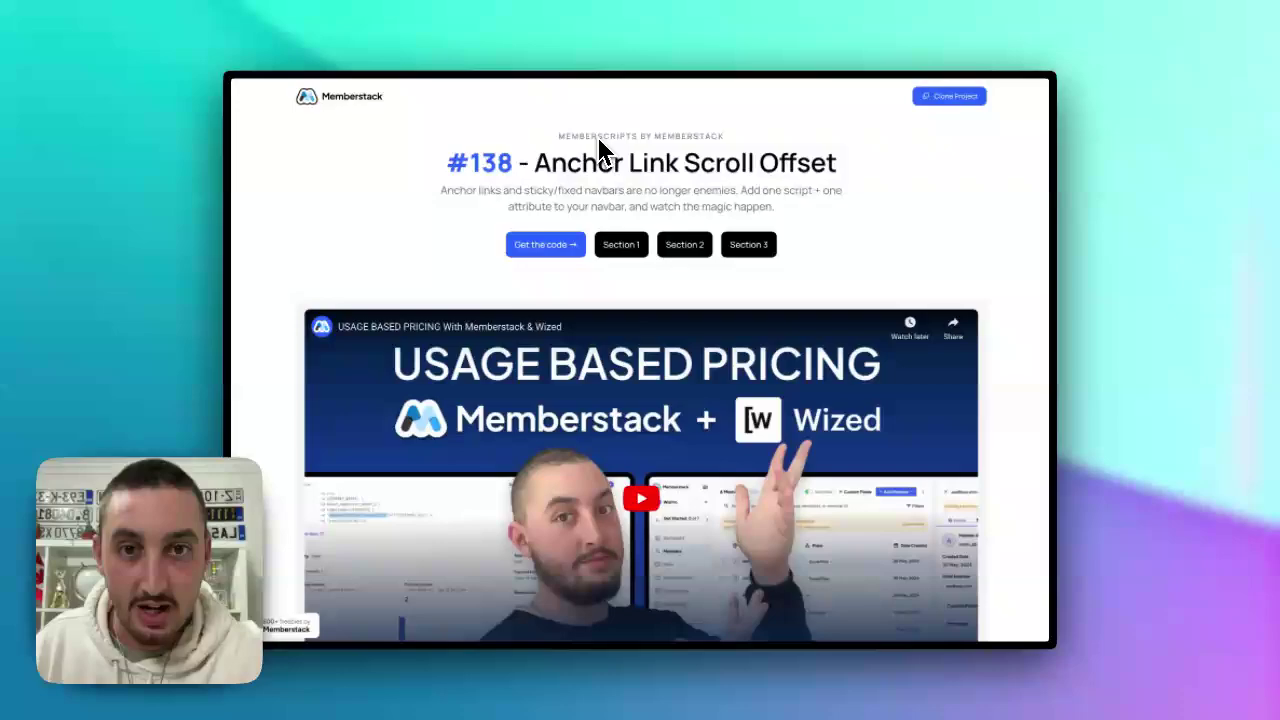
scroll(597, 140, "down", 2)
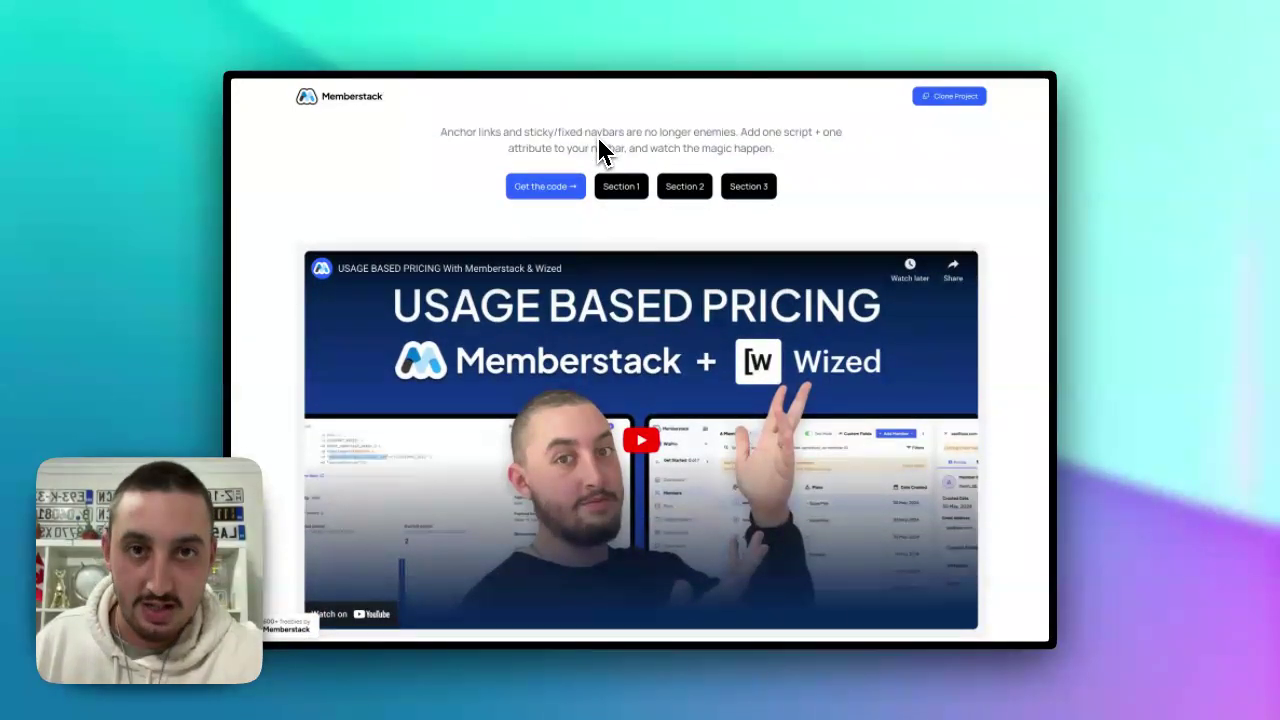
scroll(597, 140, "up", 2)
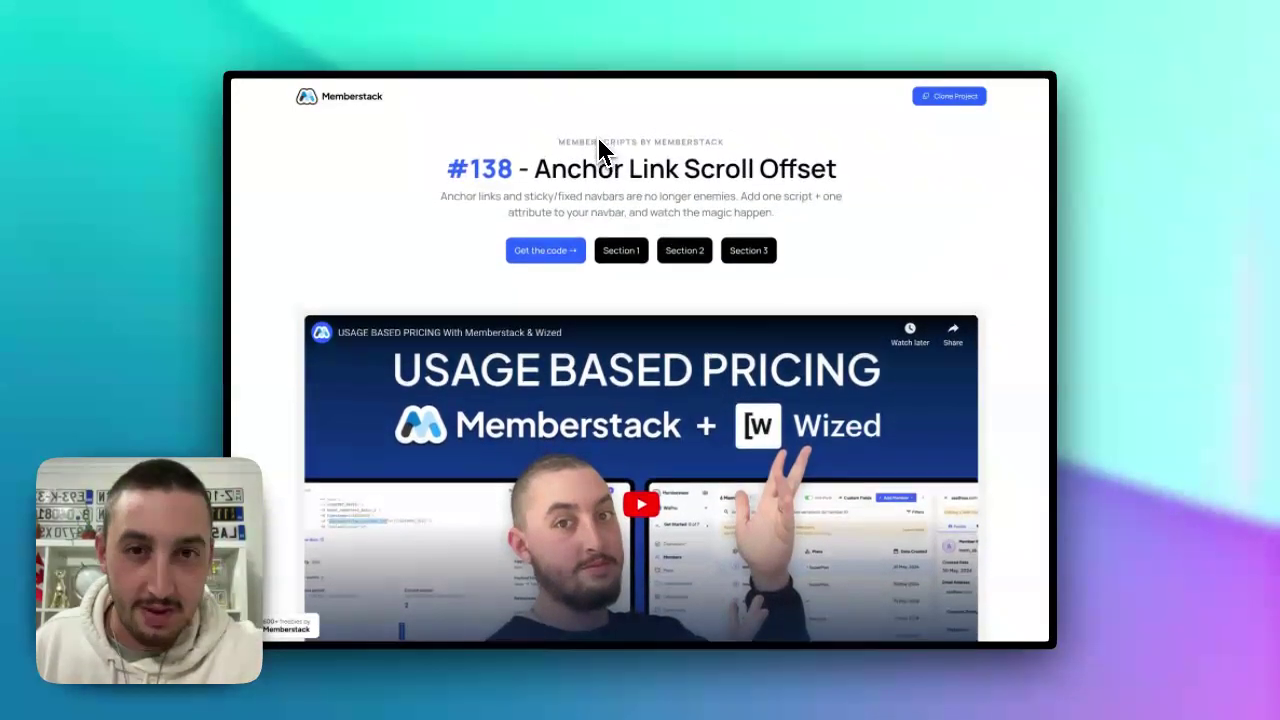
scroll(635, 140, "up", 1)
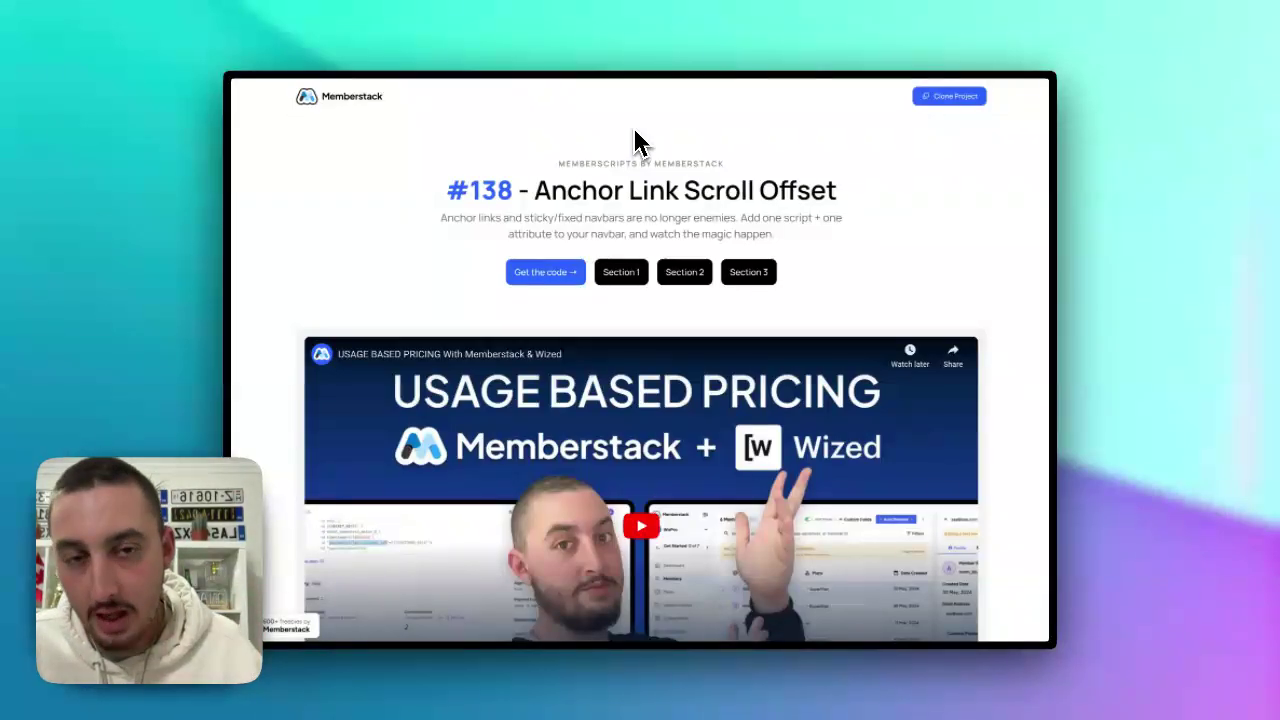
left_click(625, 282)
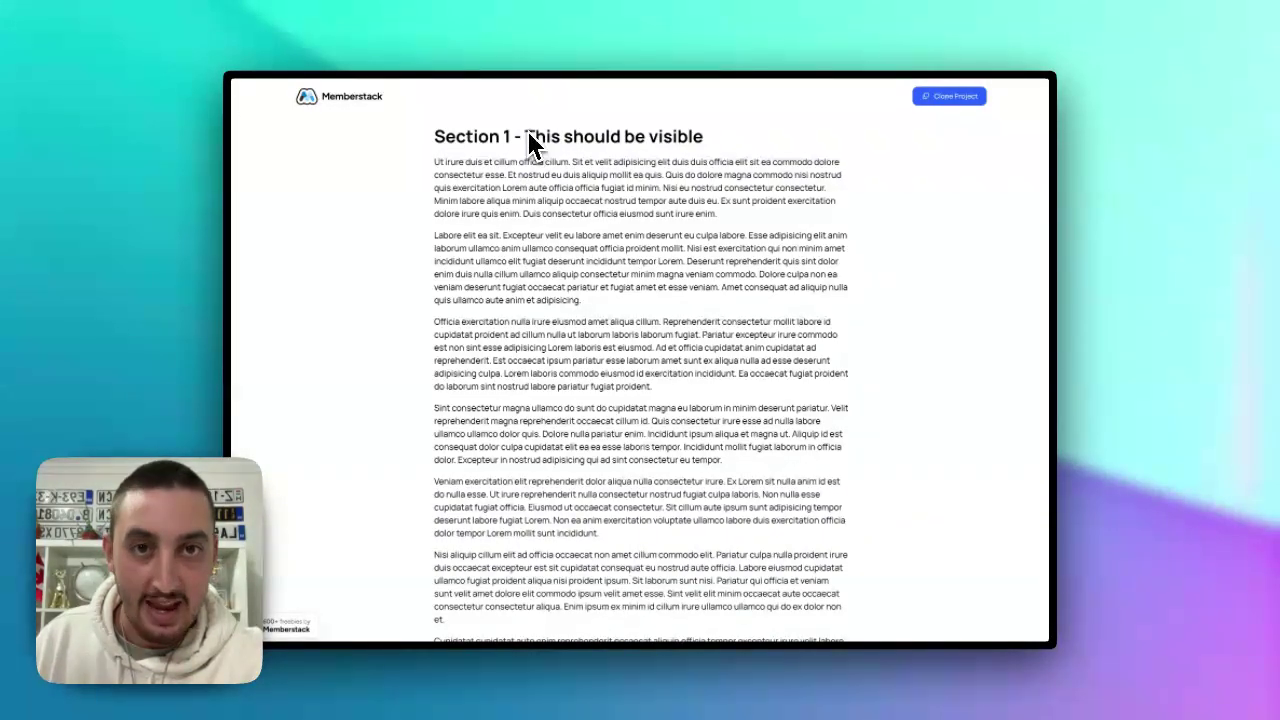
Test the Section 2 and Section 3 anchor links, ending with Section 3's heading below the navbar
scroll(631, 137, "up", 10)
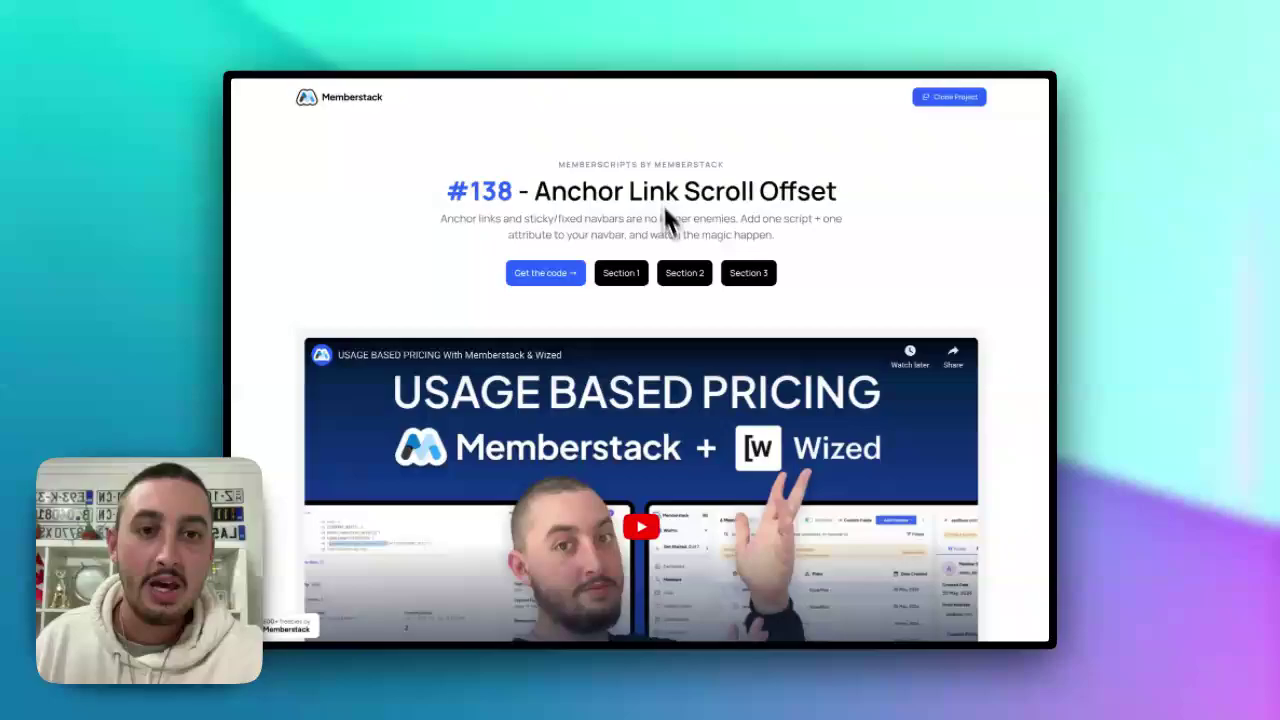
left_click(685, 273)
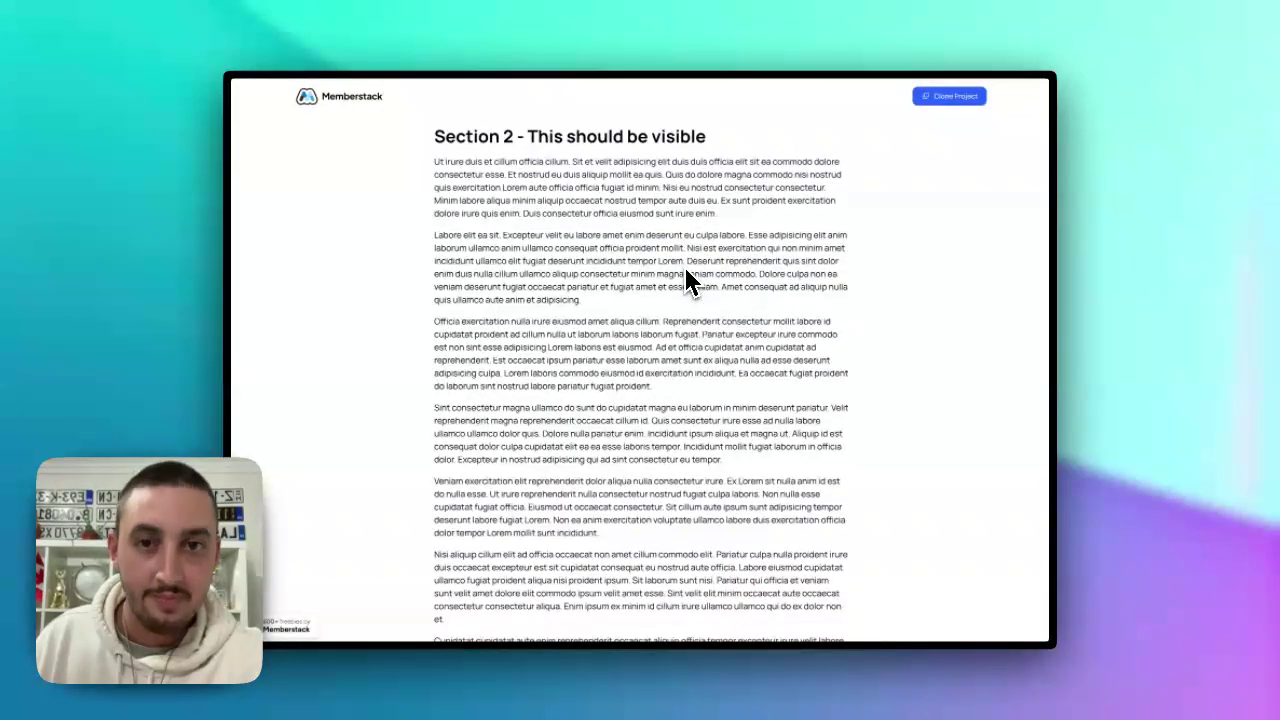
scroll(686, 280, "up", 10)
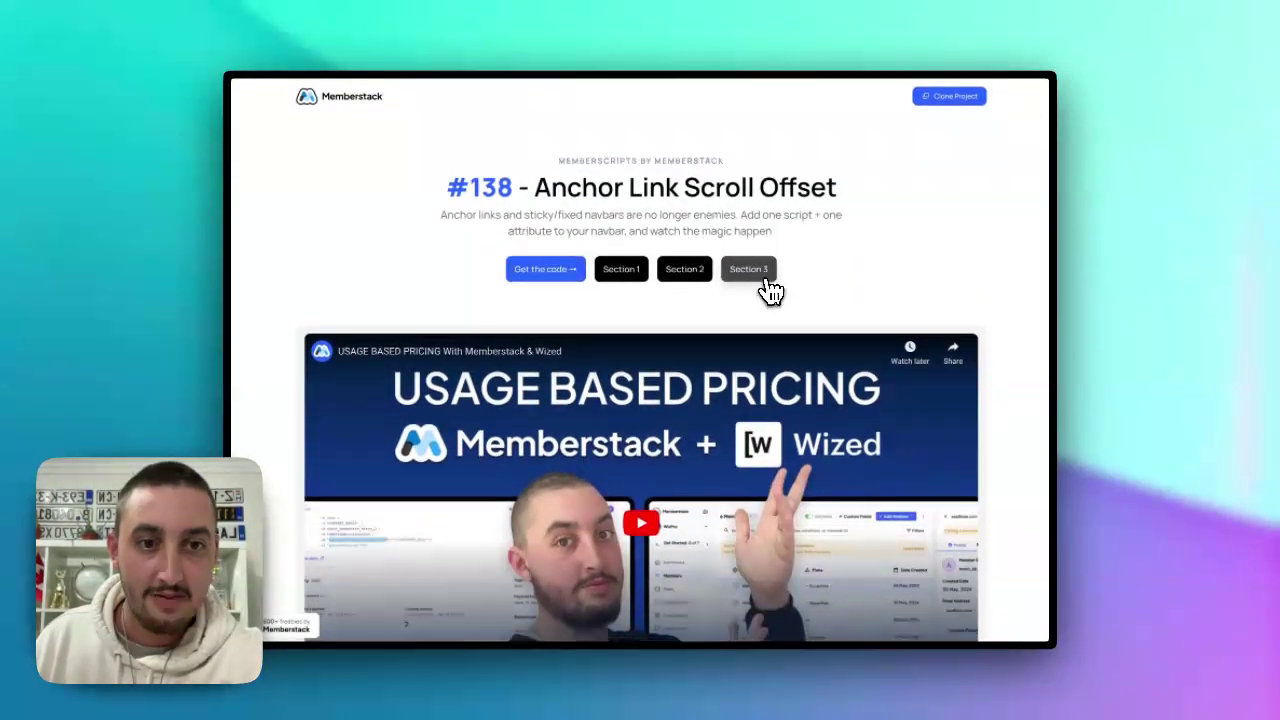
left_click(760, 276)
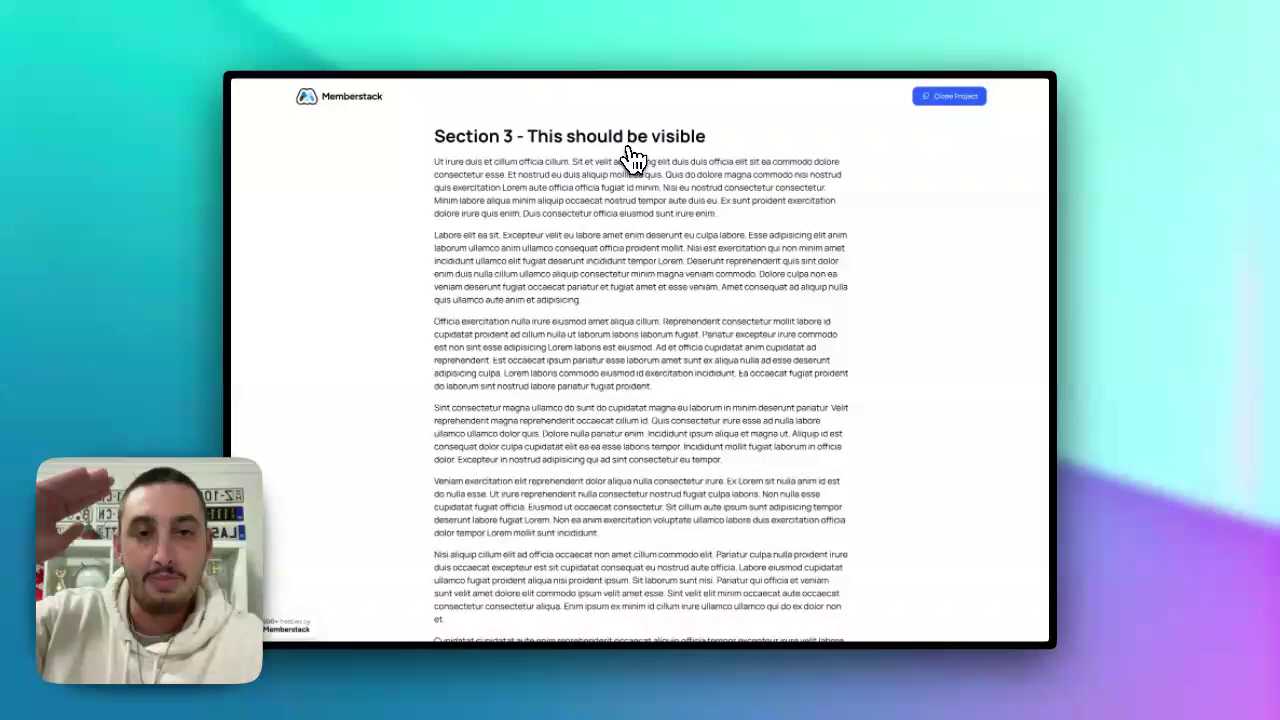
scroll(632, 158, "up", 3)
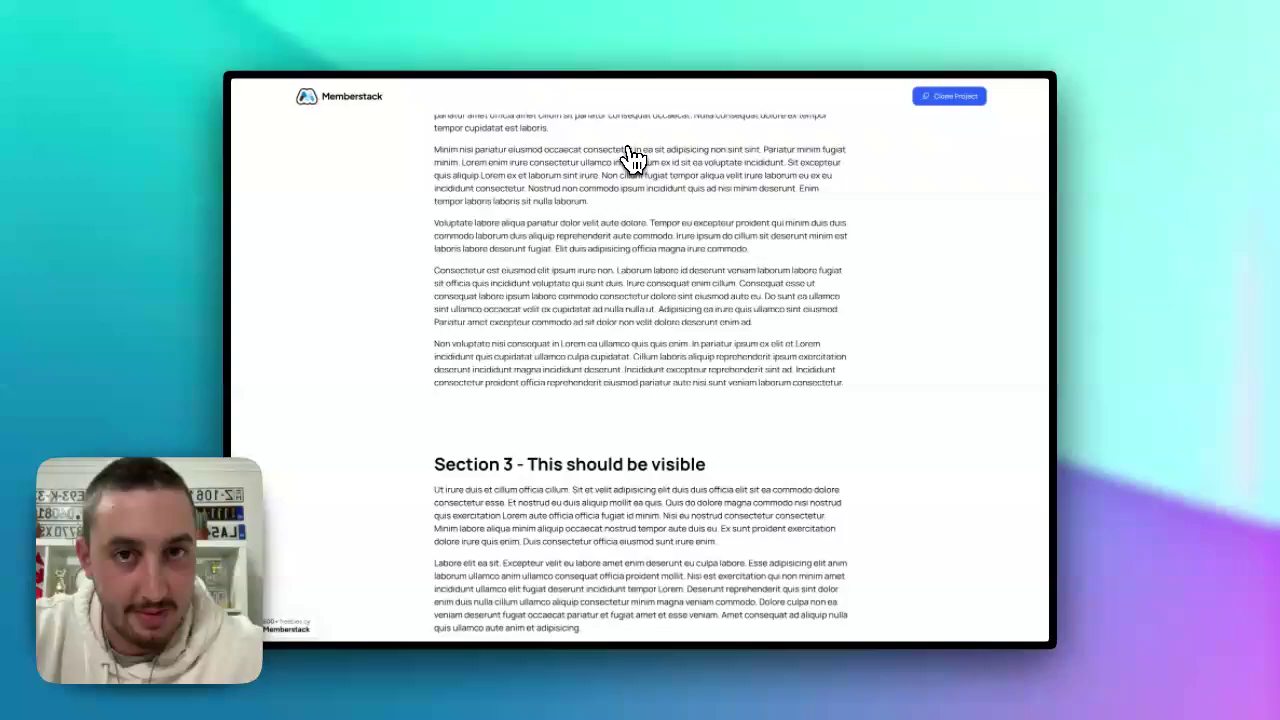
scroll(632, 158, "down", 5)
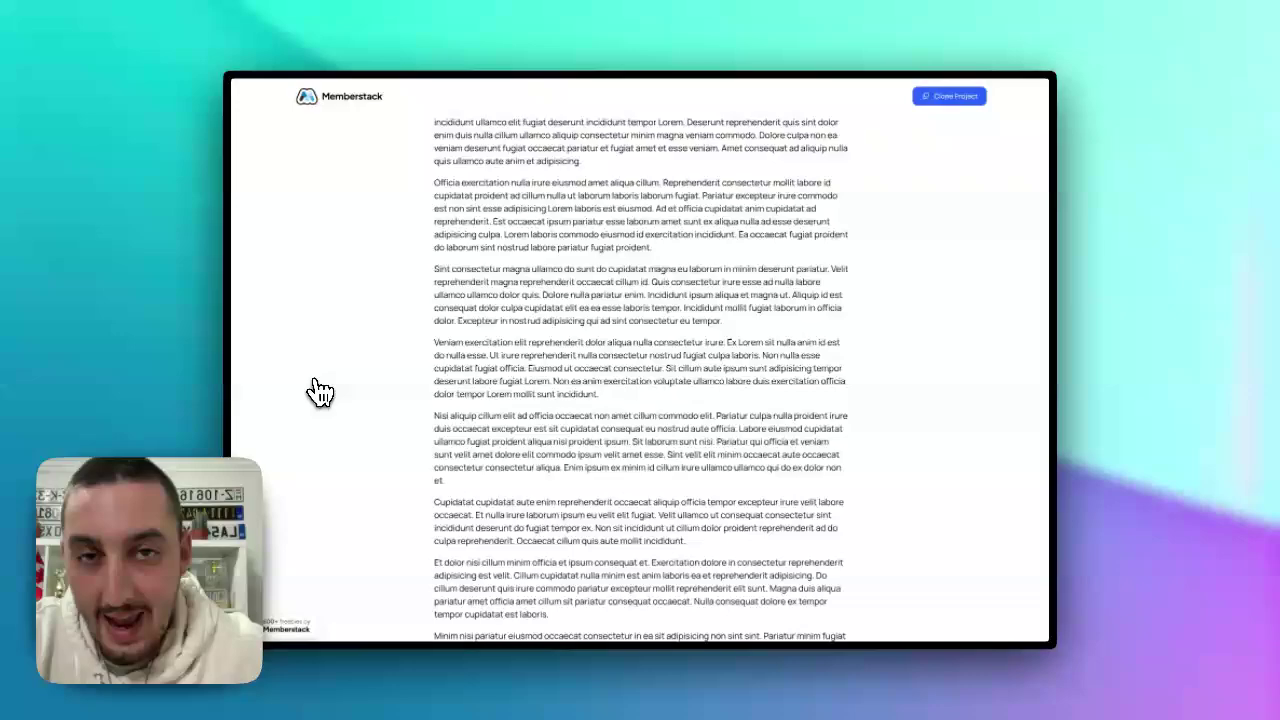
Back in the Designer, review the custom scroll script in the Home page's Custom Code settings
key("ctrl+shift+Tab")
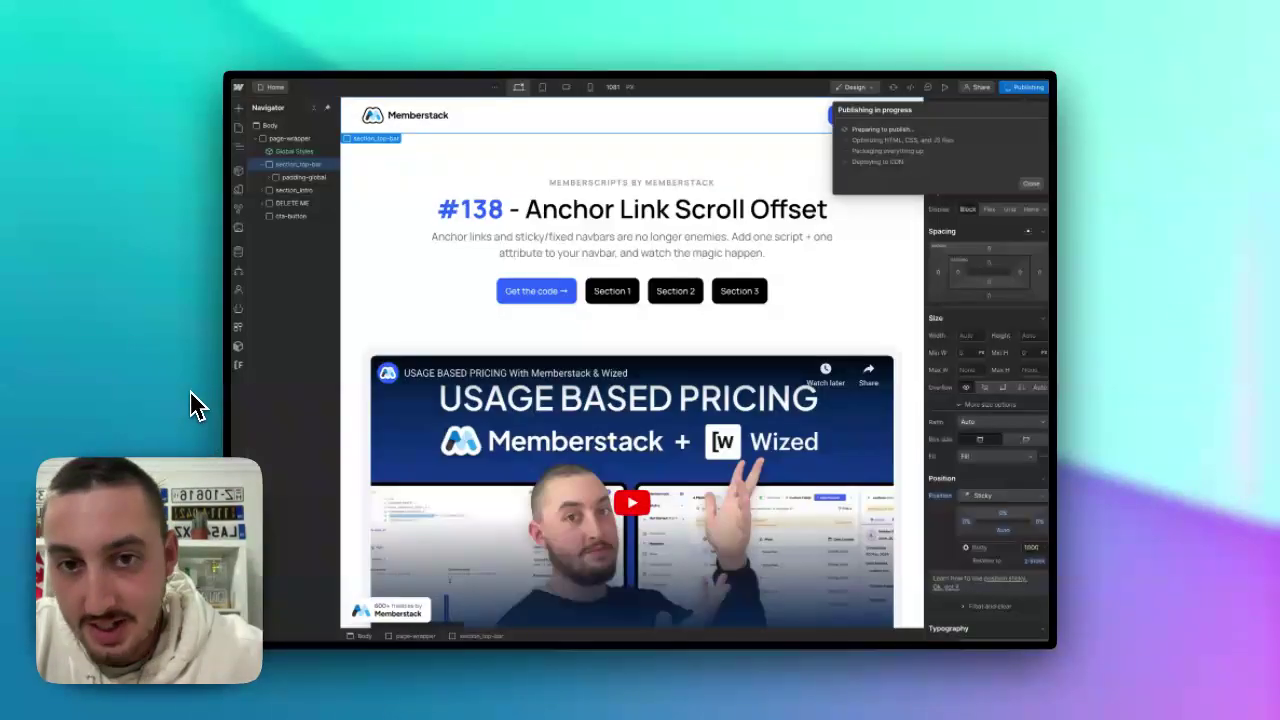
key("Escape")
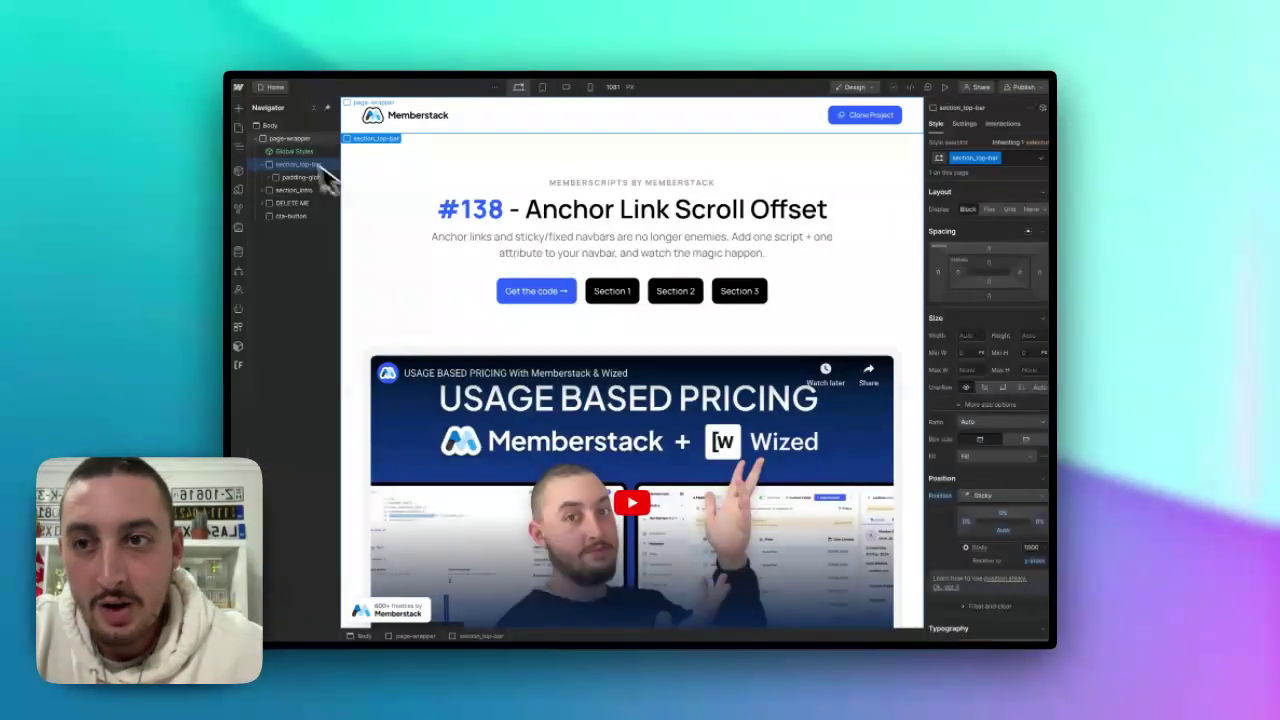
left_click(240, 130)
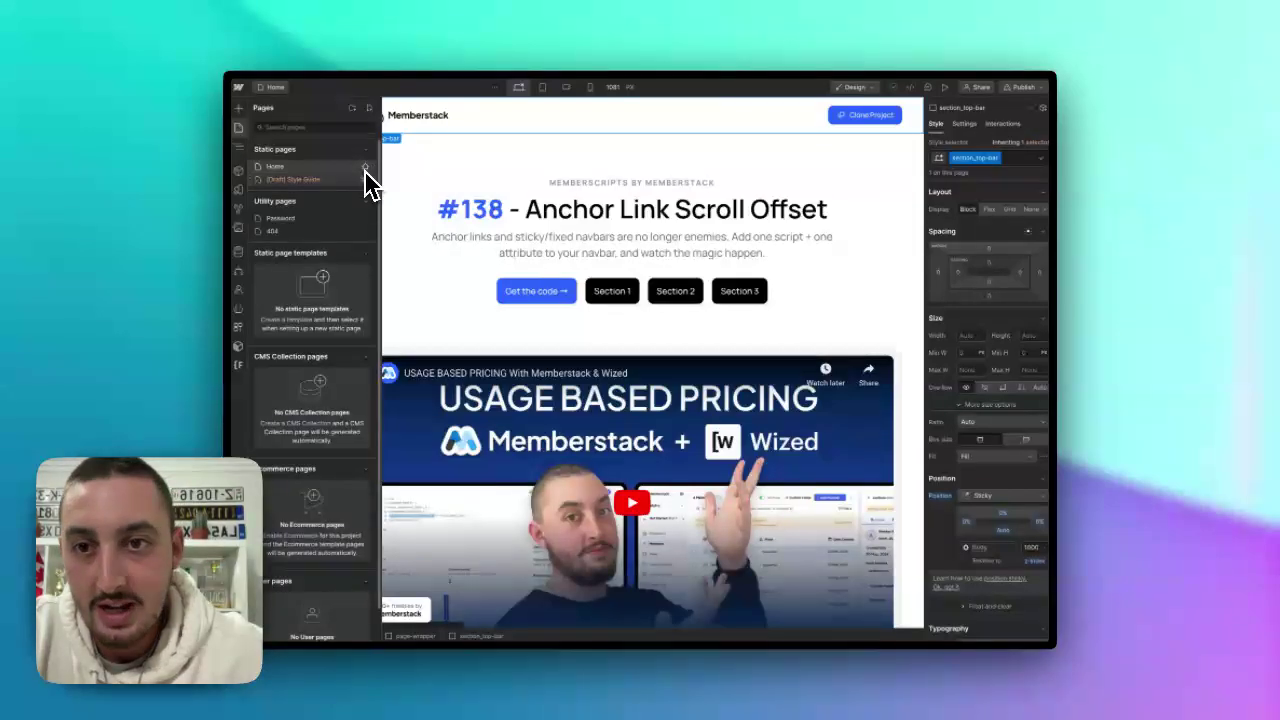
left_click(366, 168)
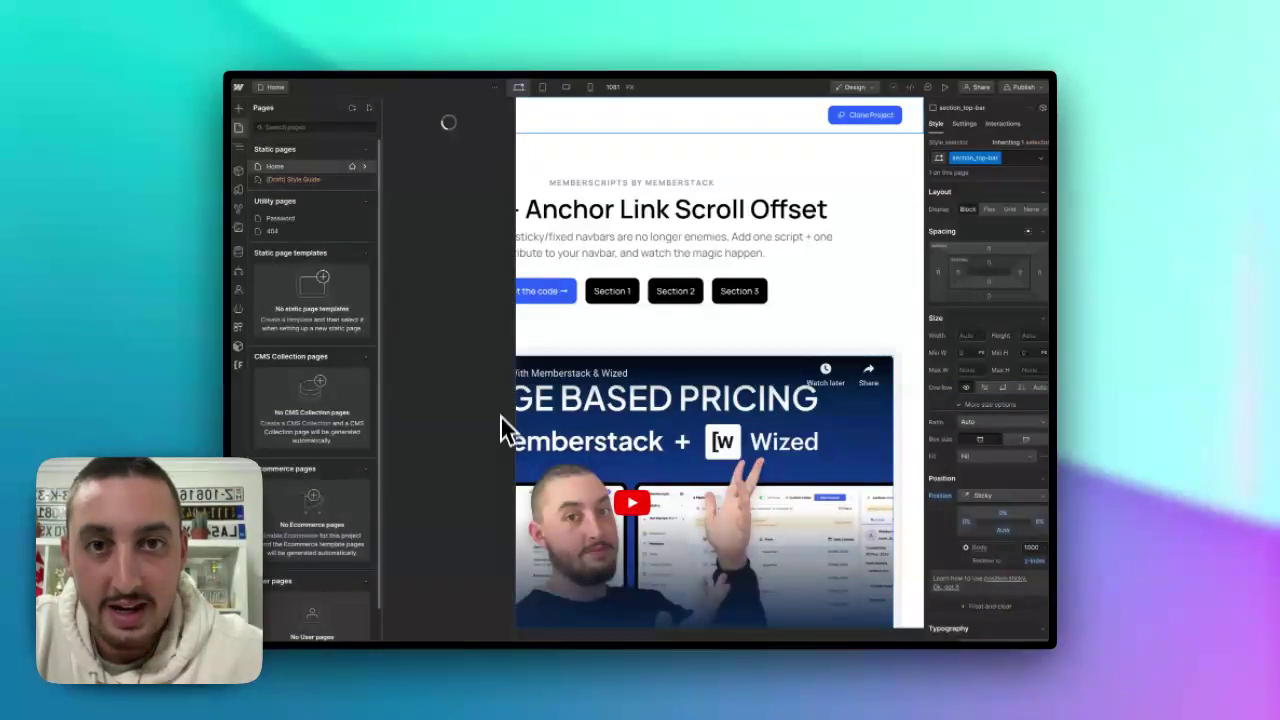
scroll(445, 258, "down", 10)
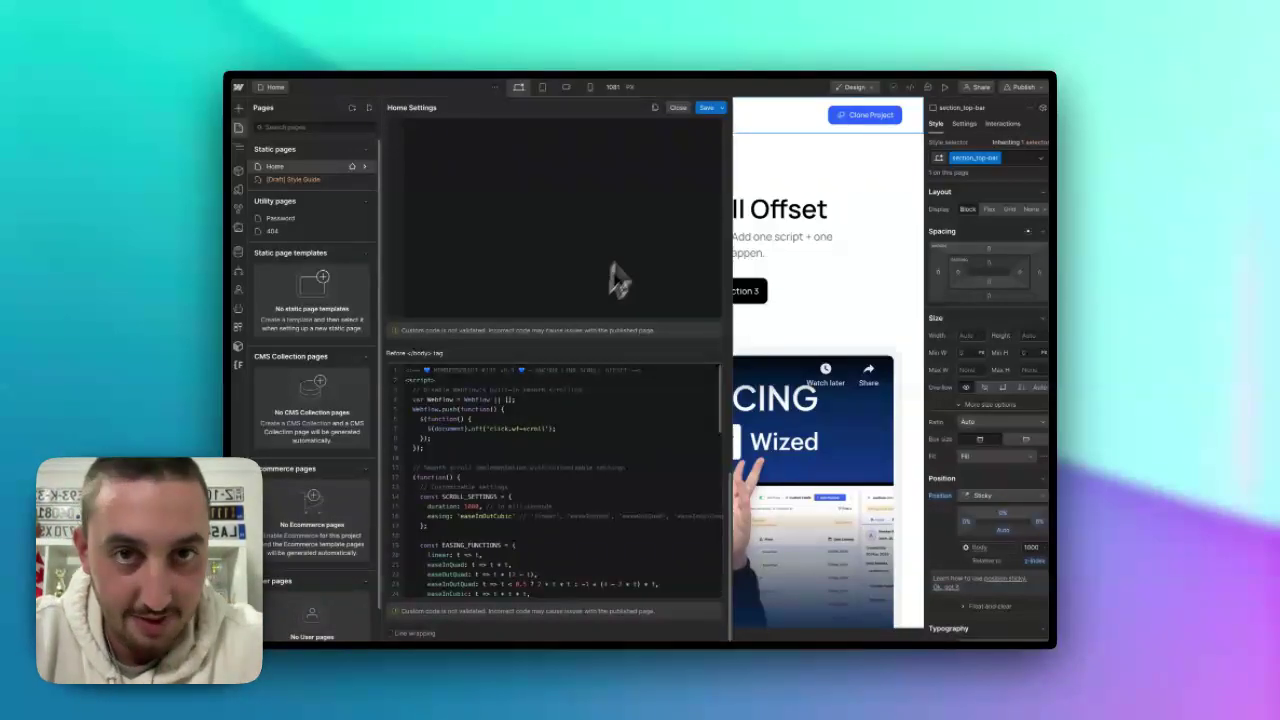
left_click(678, 108)
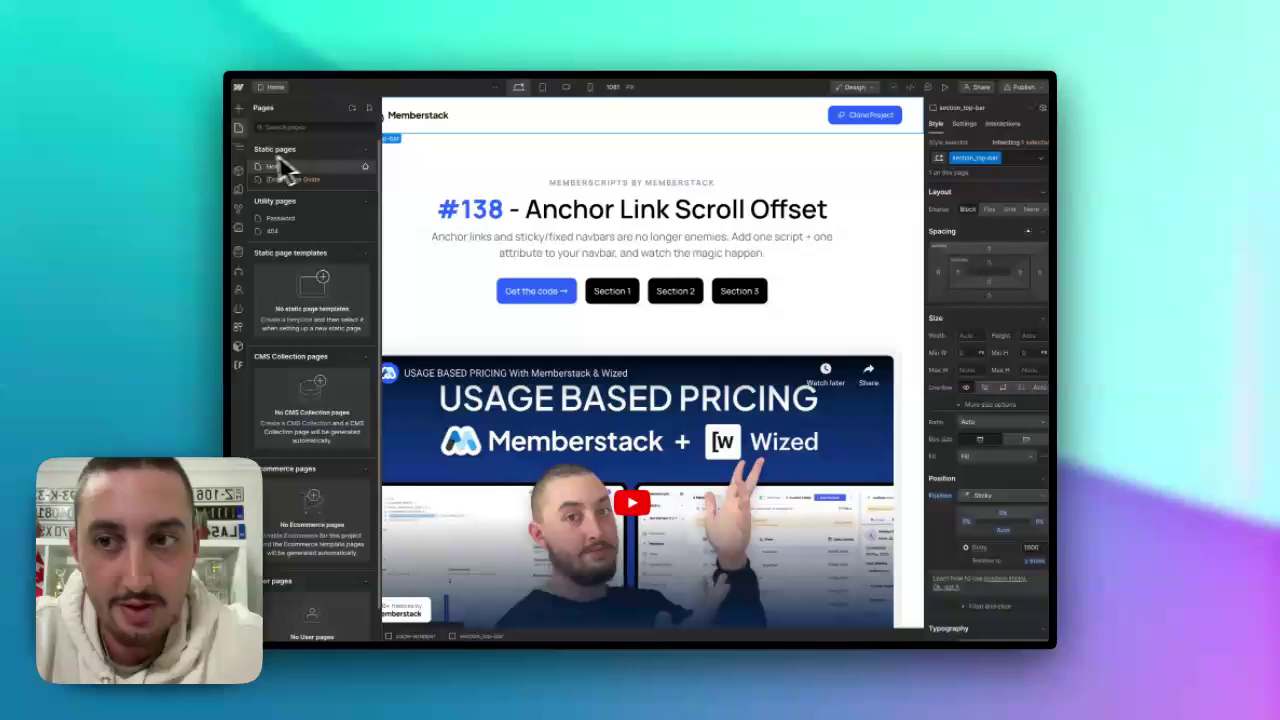
Select the section_top-bar navbar and inspect its ms-code-scroll-offset attribute, set to 20
left_click(239, 148)
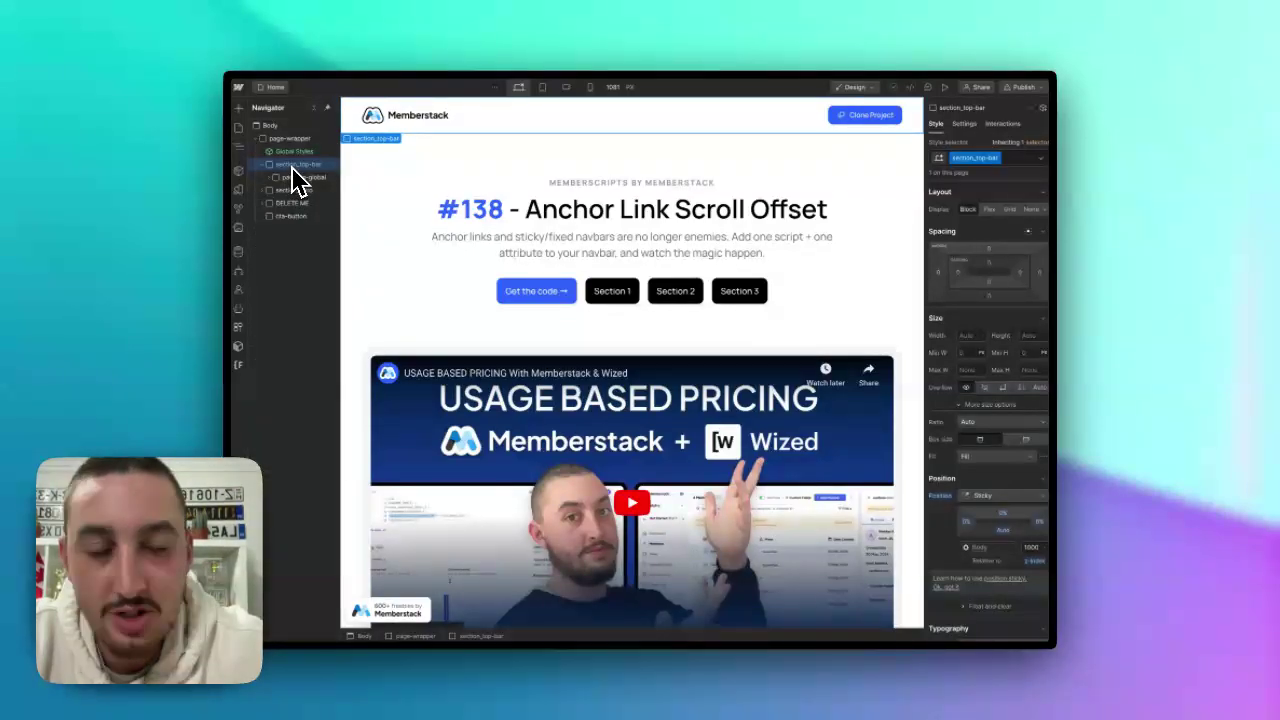
left_click(968, 124)
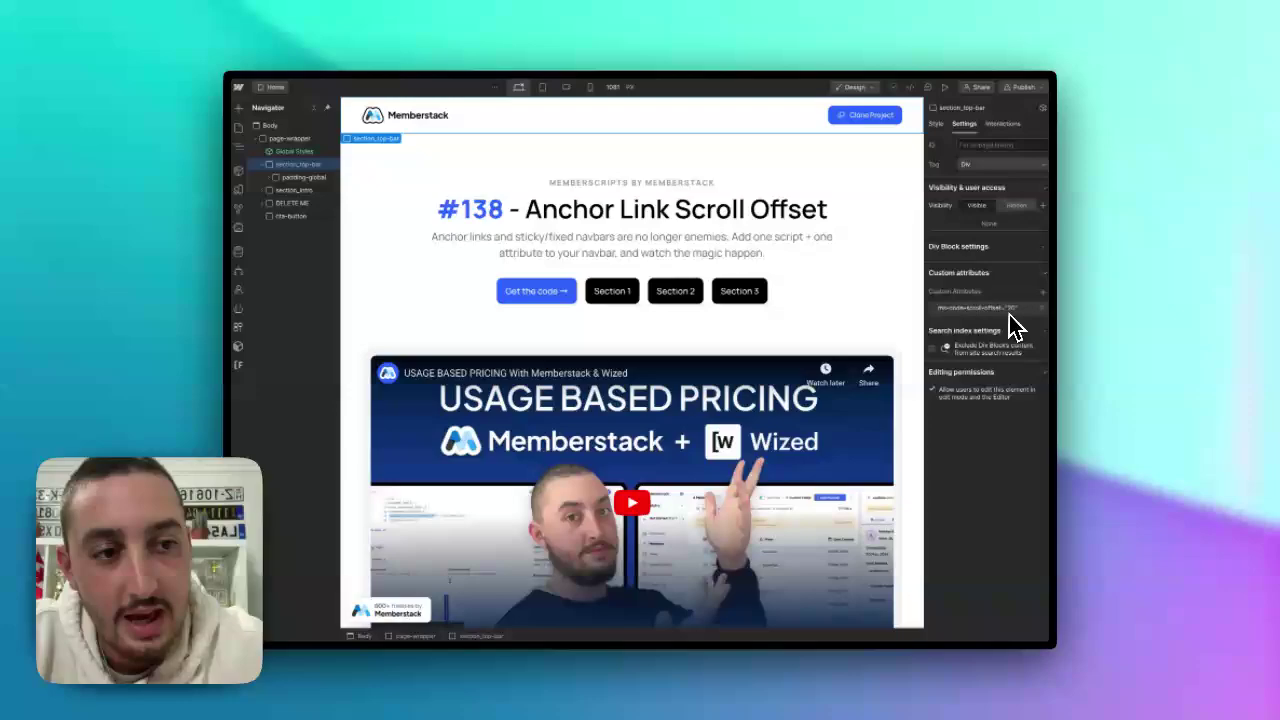
left_click(1010, 314)
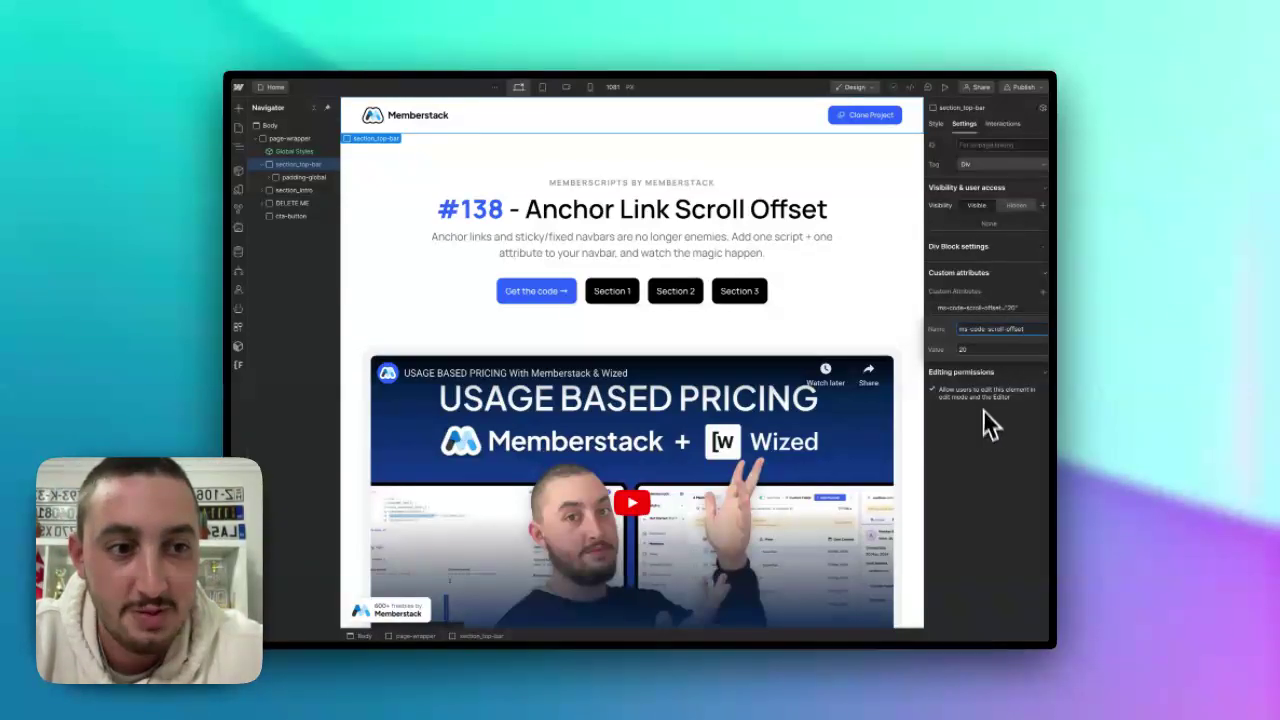
left_click(983, 452)
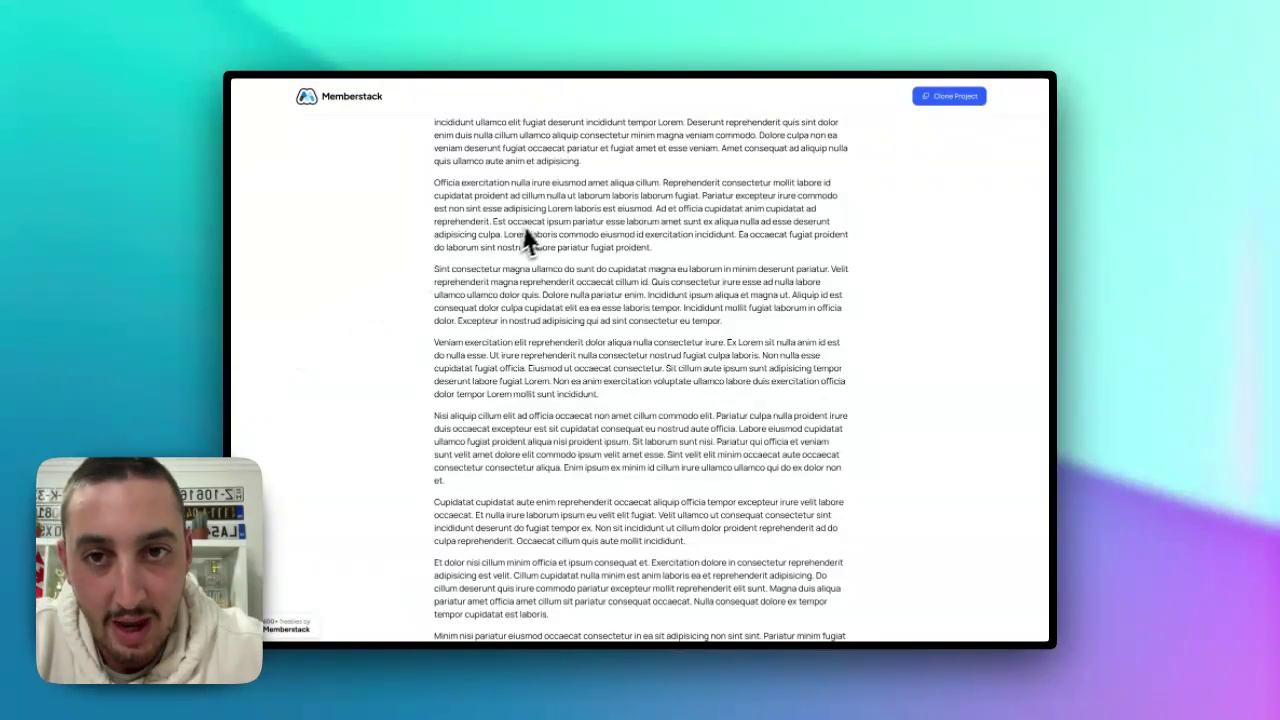
Scroll around Section 3 on the live site, then return to the Webflow Designer
scroll(530, 240, "up", 3)
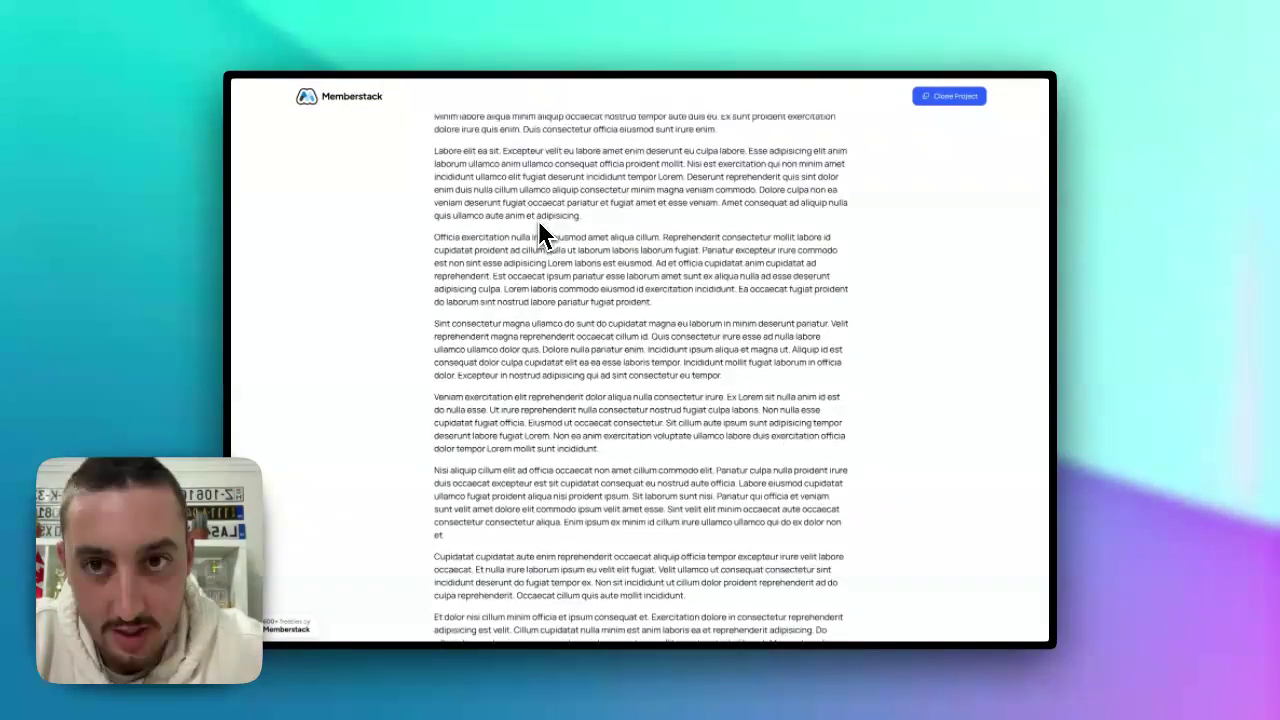
scroll(539, 226, "up", 5)
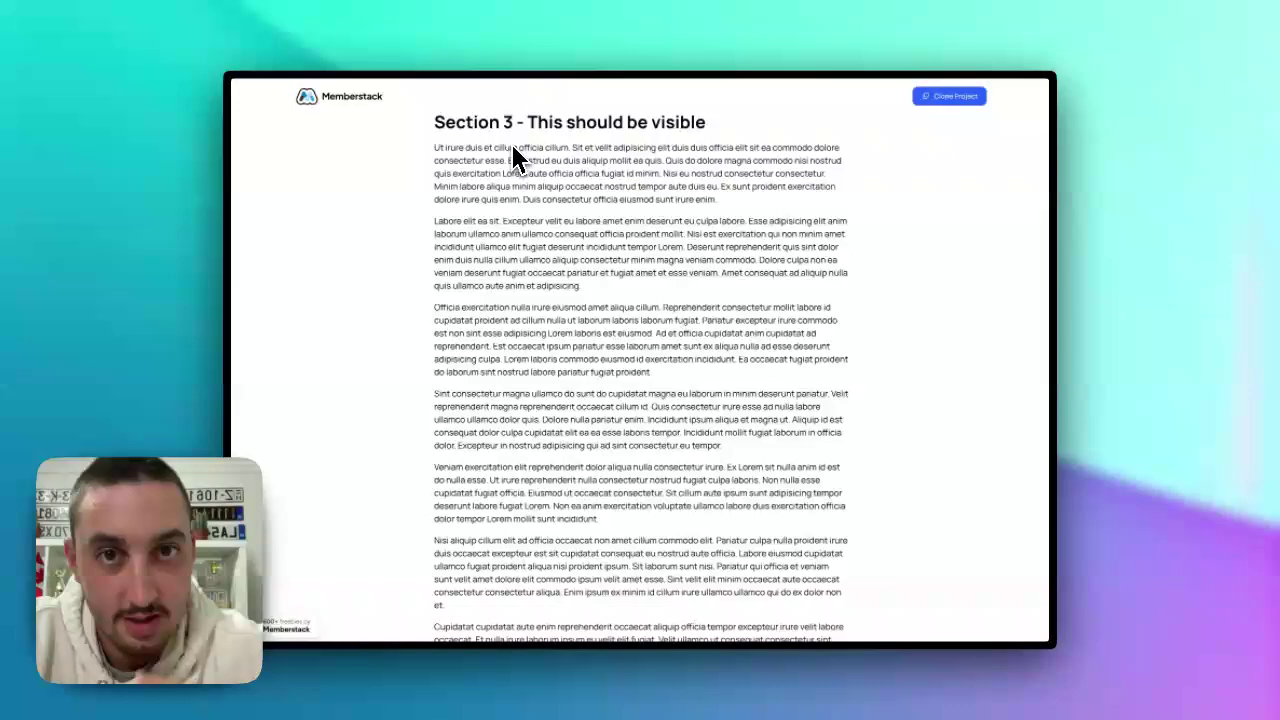
scroll(513, 157, "up", 1)
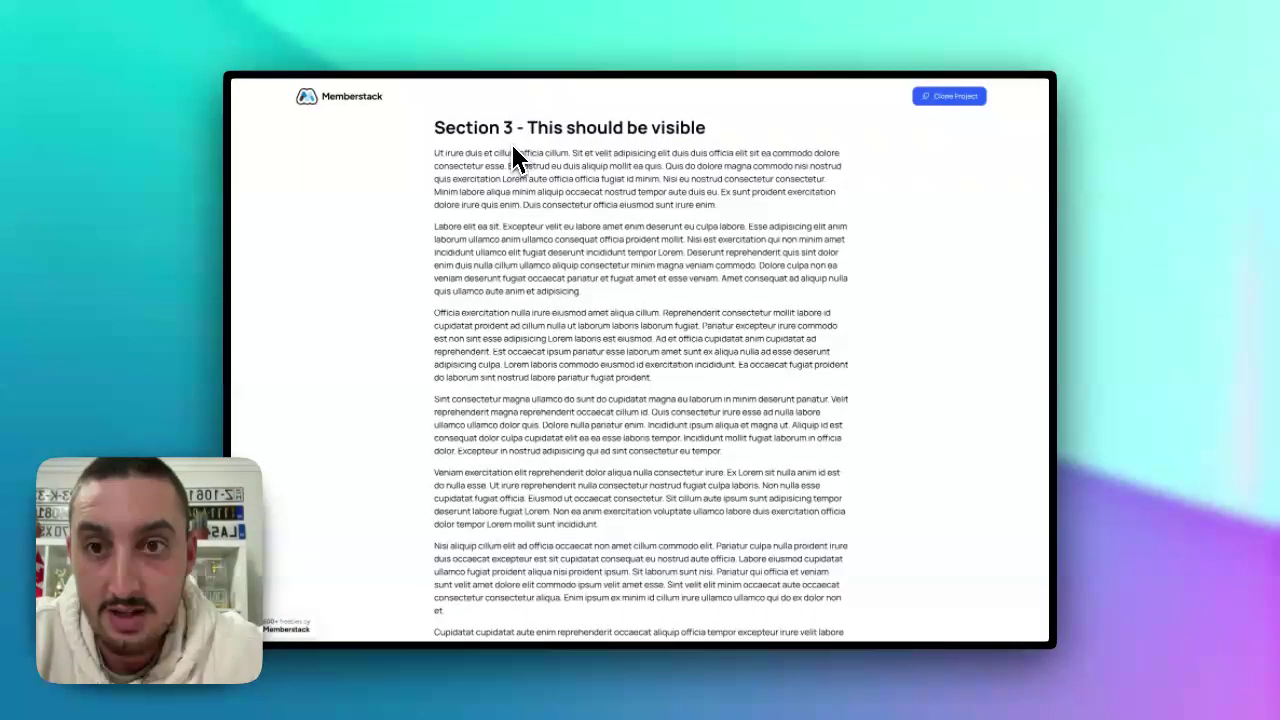
scroll(513, 152, "down", 1)
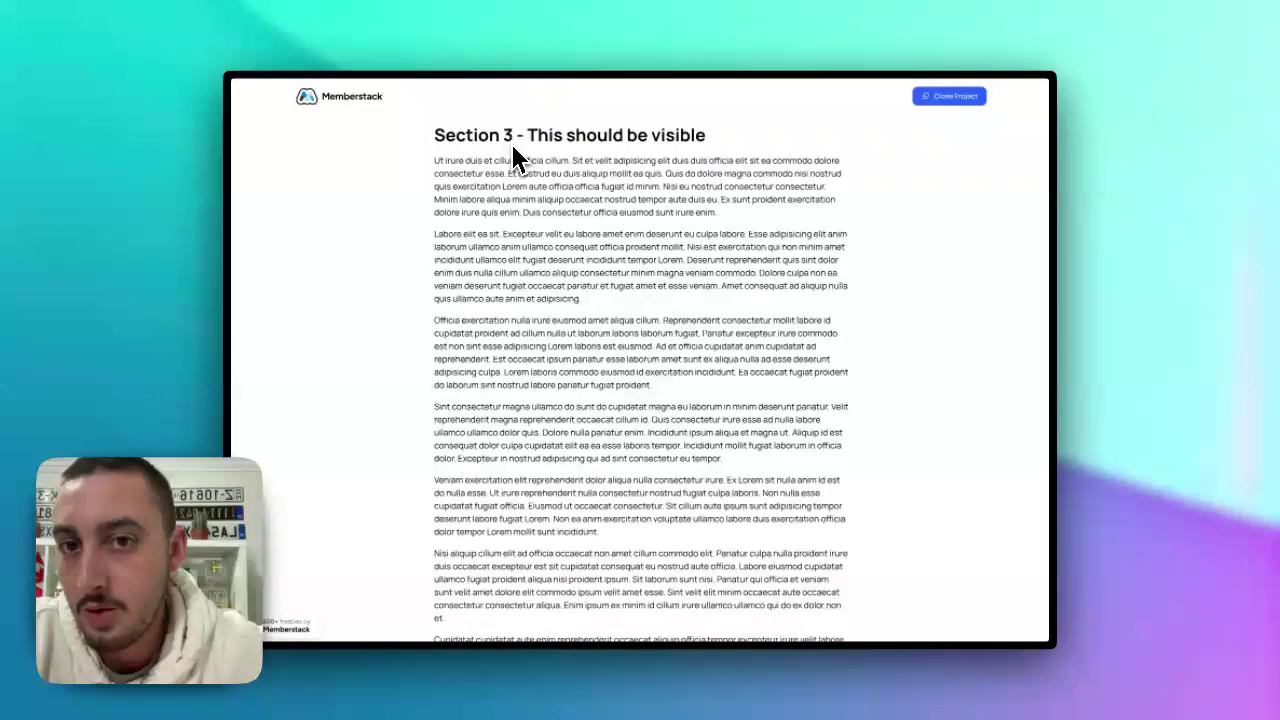
scroll(513, 157, "up", 3)
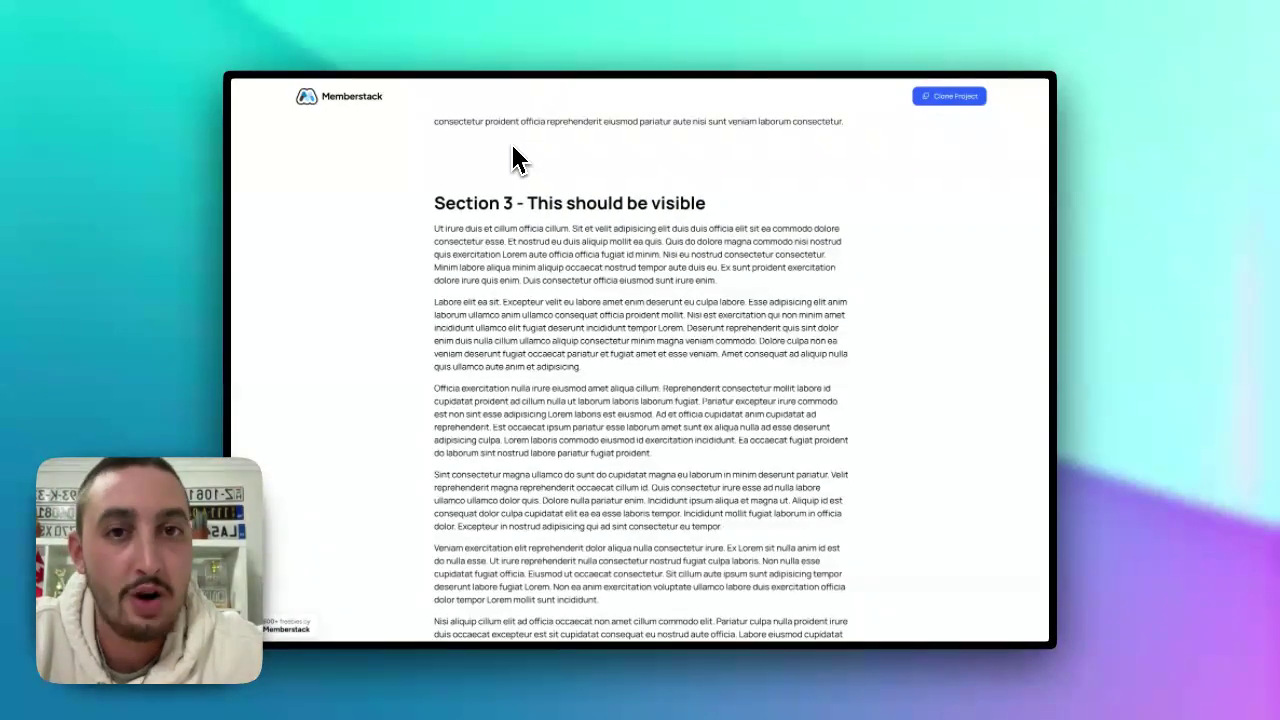
scroll(513, 157, "down", 3)
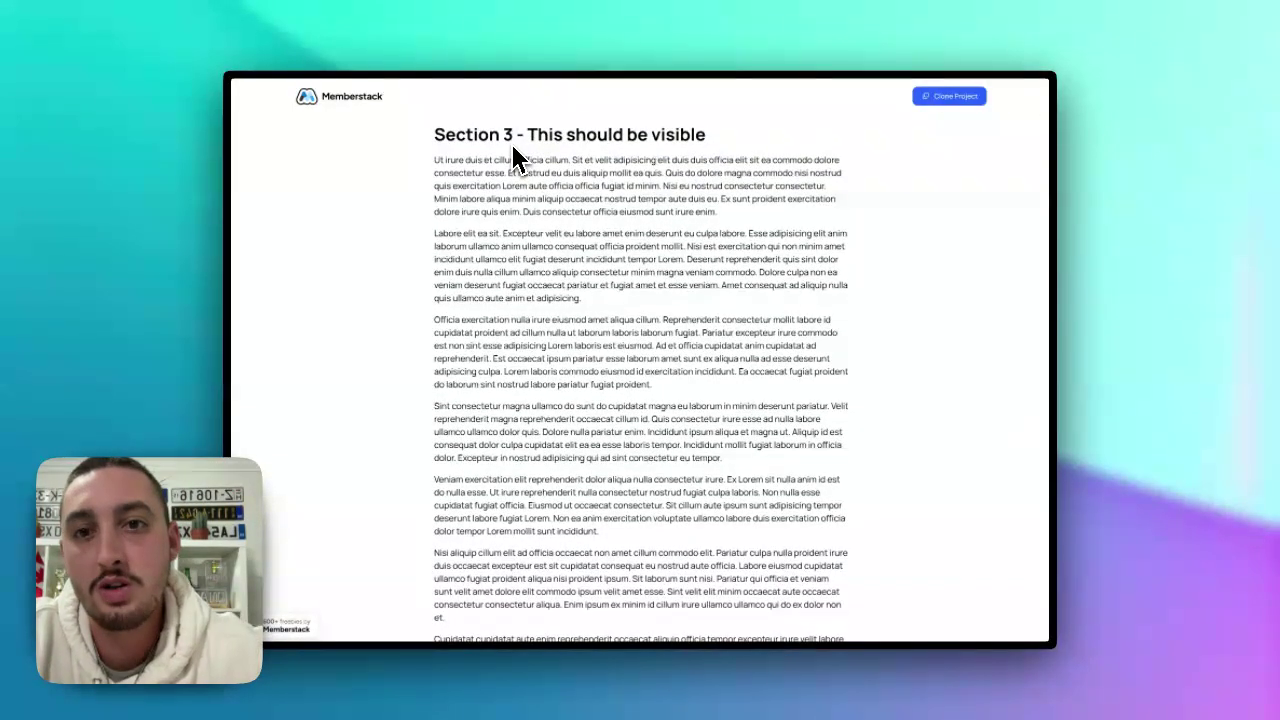
scroll(513, 150, "down", 1)
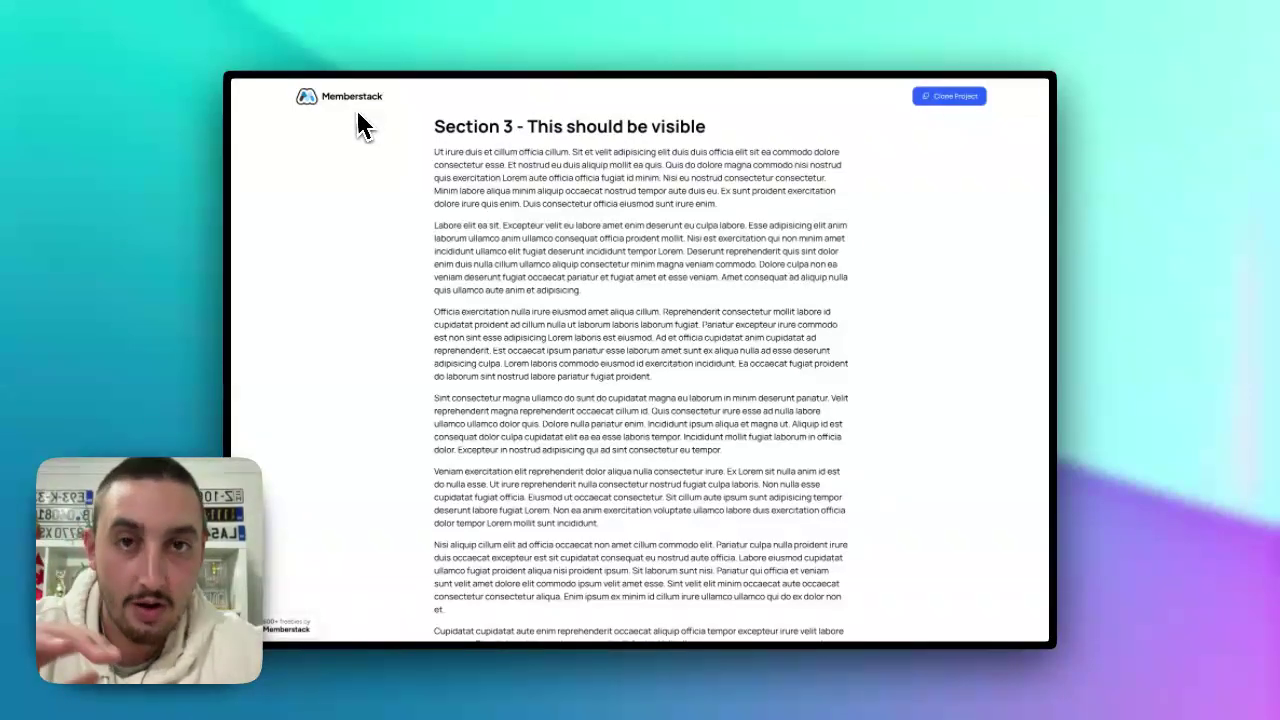
scroll(411, 137, "down", 1)
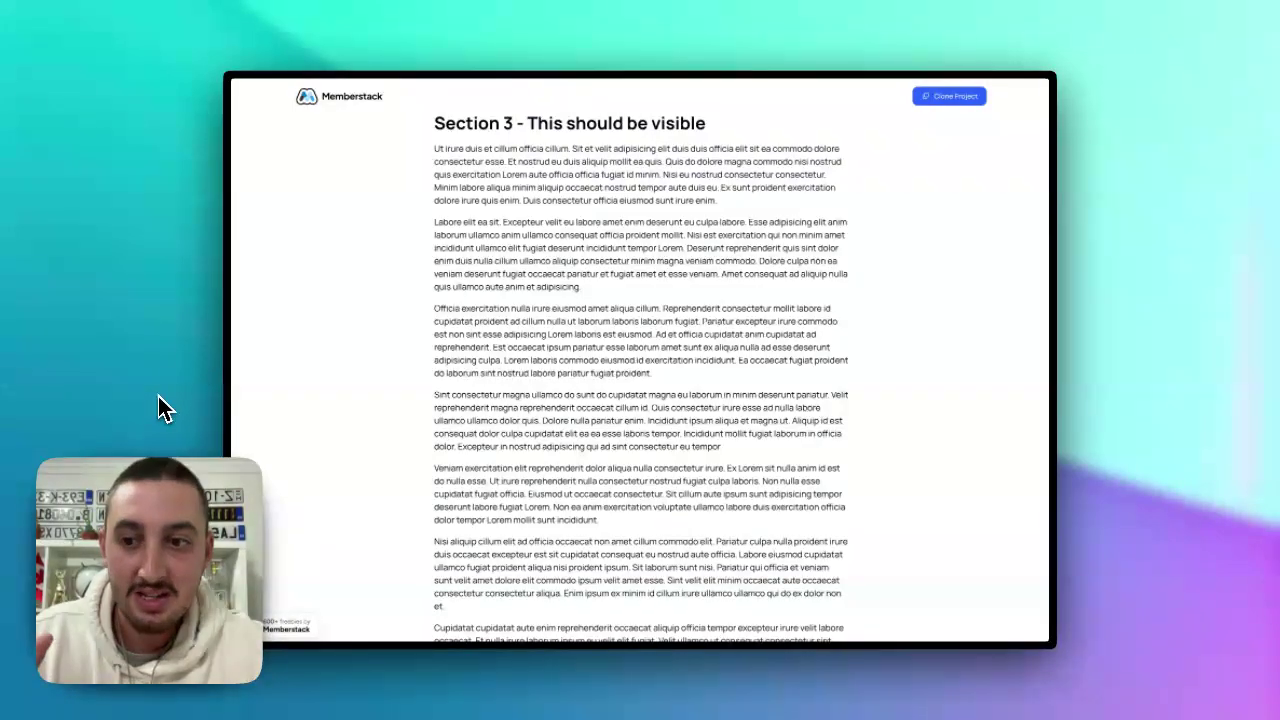
key("ctrl+Tab")
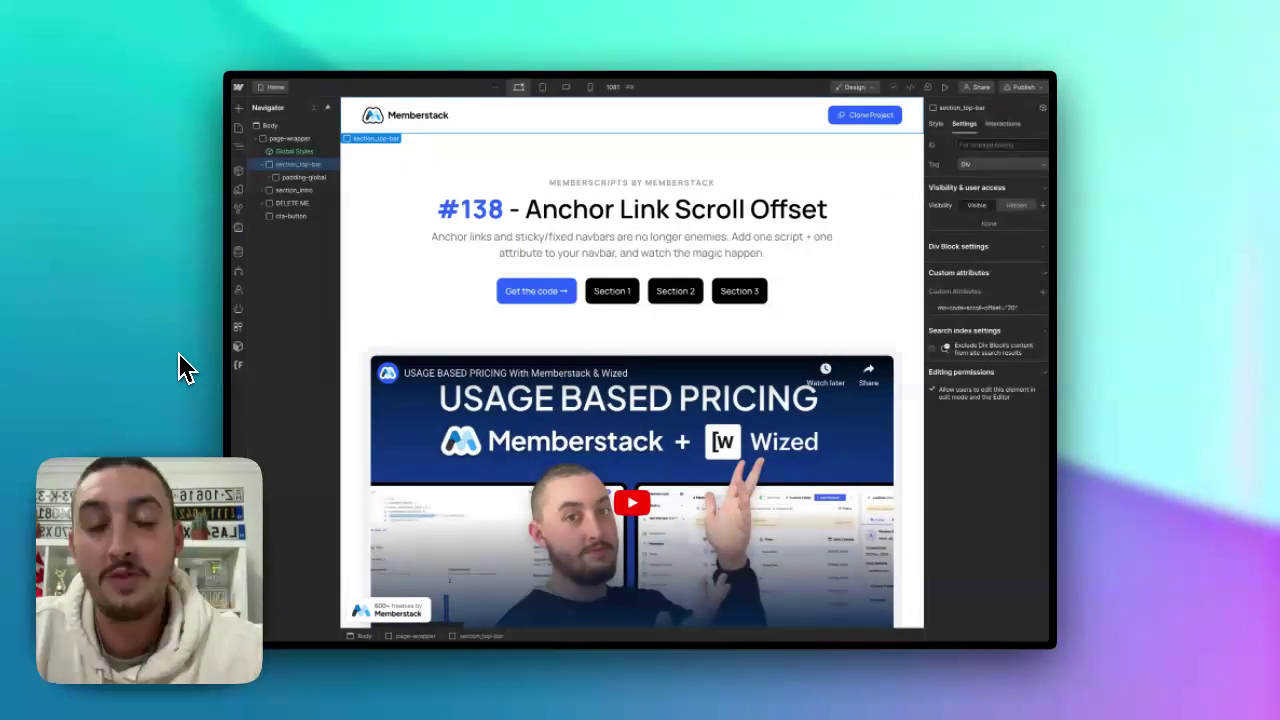